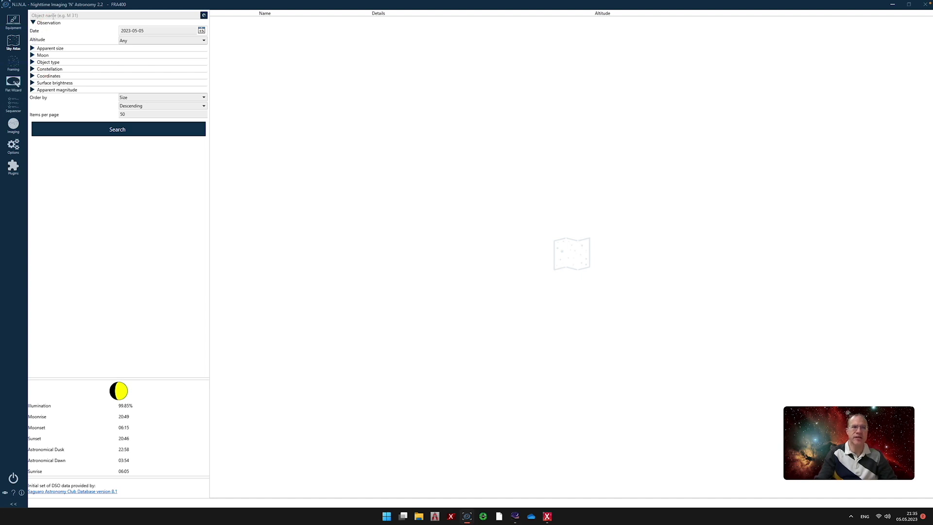
# Search My Atlas for the object named 'Moon'
pyautogui.click(128, 129)
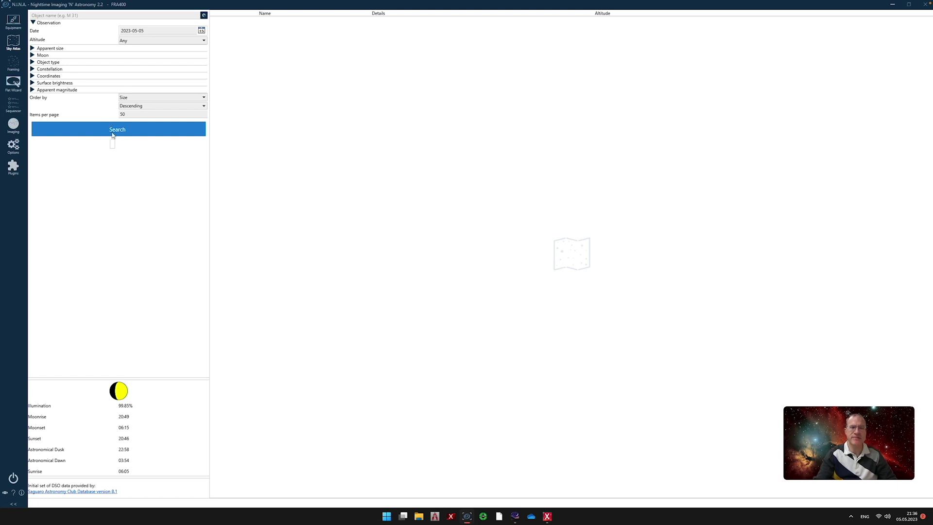
pyautogui.click(58, 15)
pyautogui.write('M')
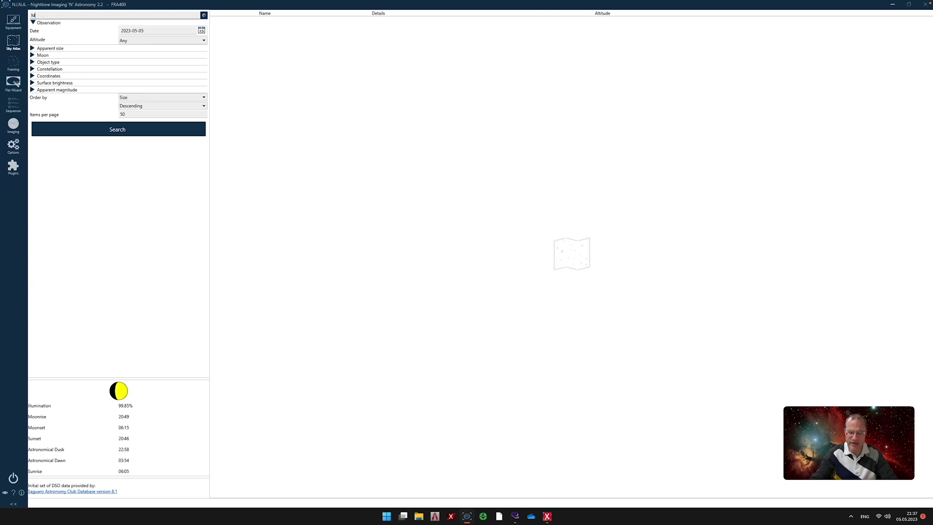
pyautogui.write('oon')
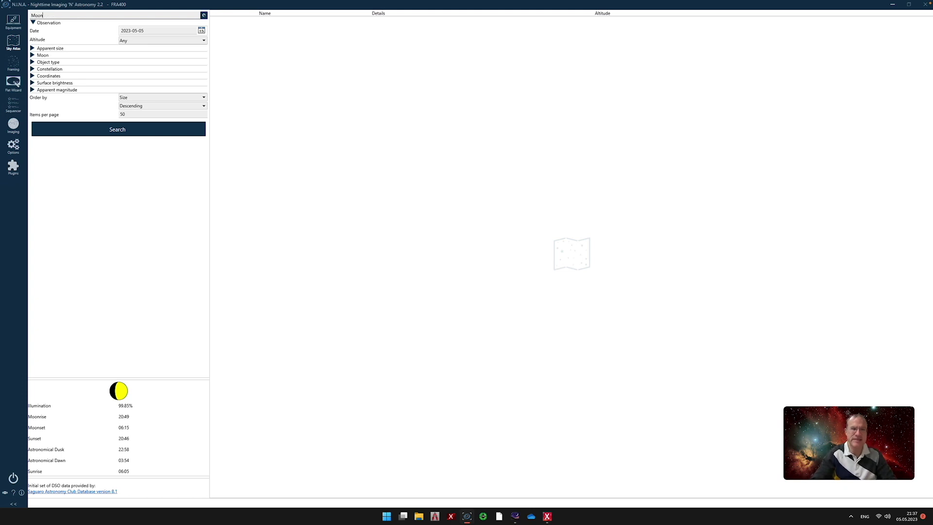
pyautogui.click(113, 136)
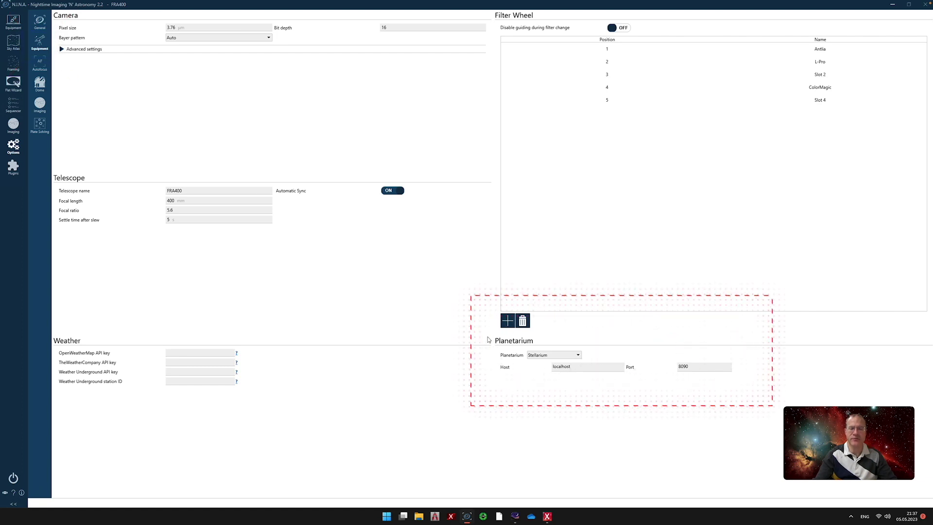
# Keep Stellarium as N.I.N.A.'s planetarium and bring the Stellarium window forward
pyautogui.click(579, 355)
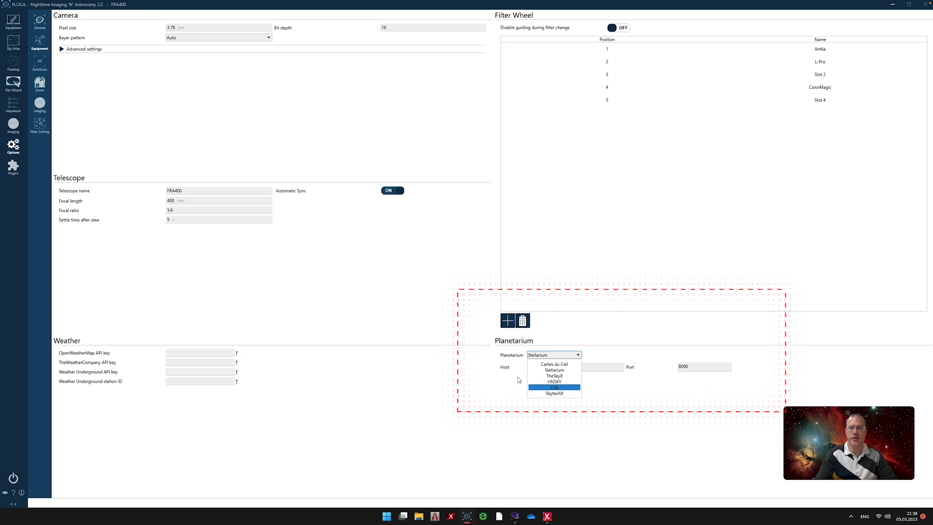
pyautogui.click(599, 346)
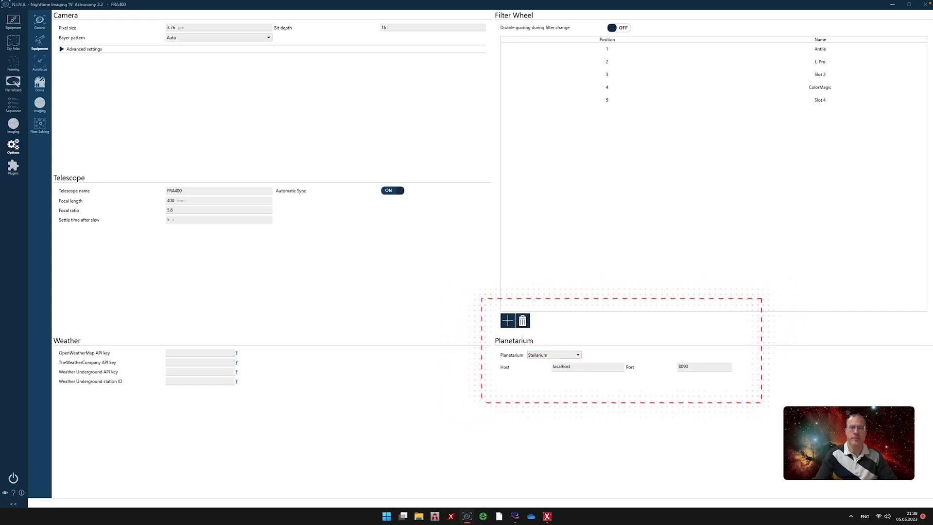
pyautogui.click(513, 516)
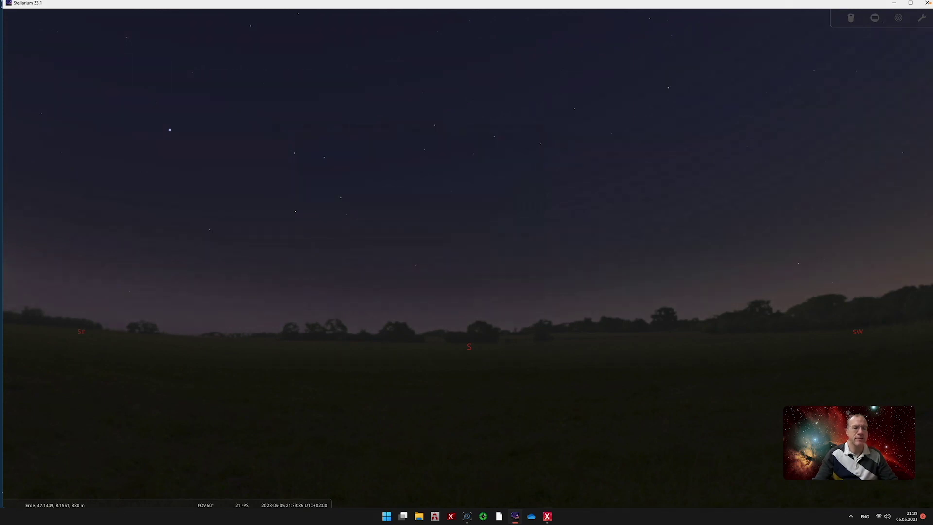
# Set Stellarium's Remote Control plugin to load at startup with its server enabled on port 8090
pyautogui.moveTo(11, 428)
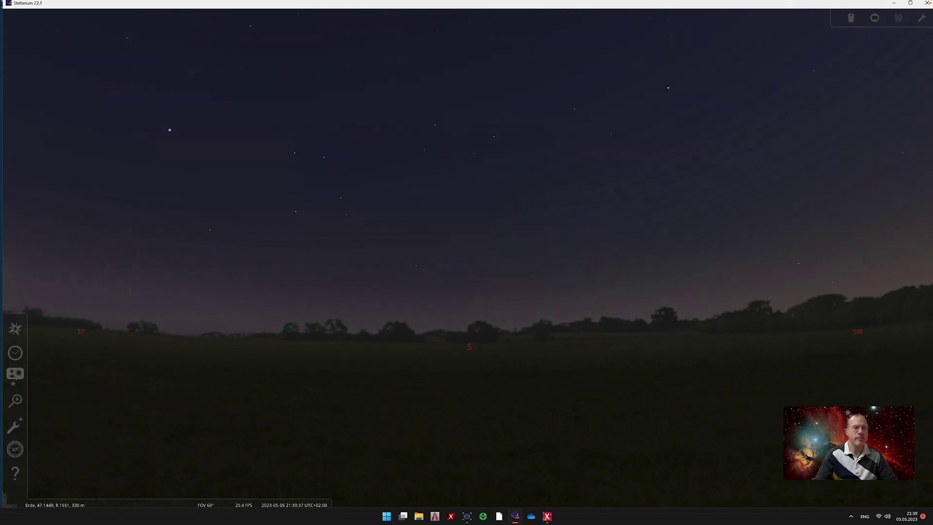
pyautogui.click(15, 426)
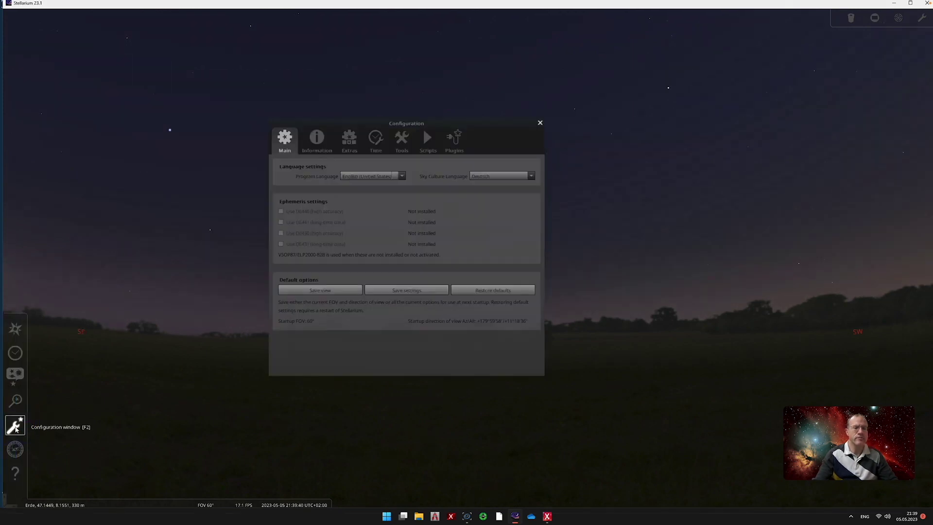
pyautogui.click(453, 142)
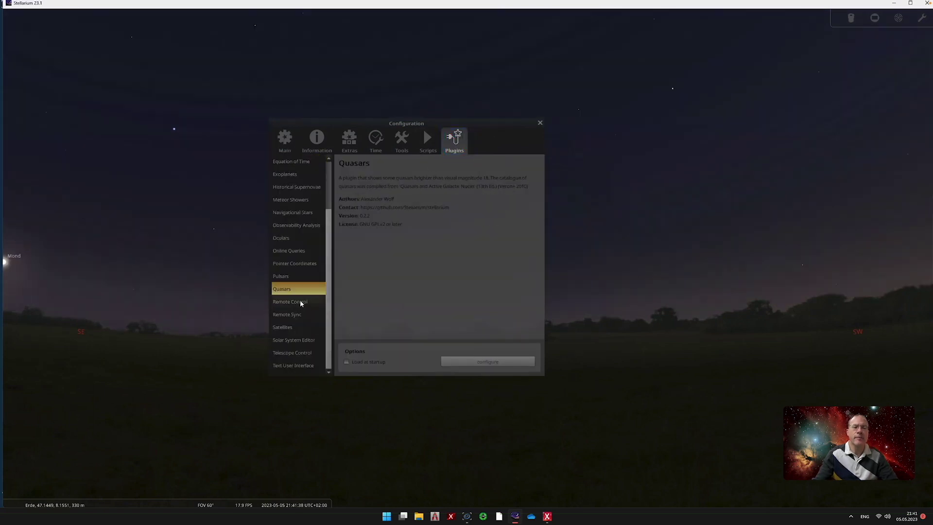
pyautogui.click(284, 302)
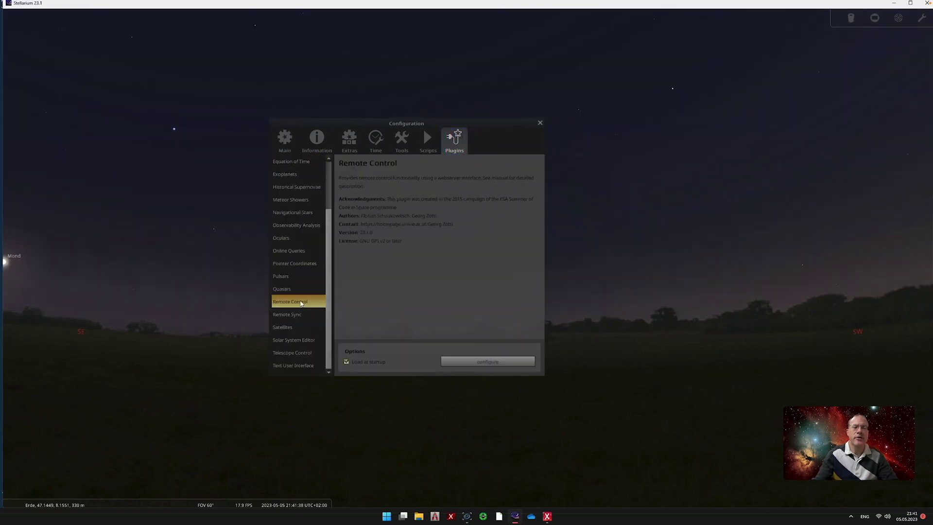
pyautogui.click(347, 362)
pyautogui.click(495, 362)
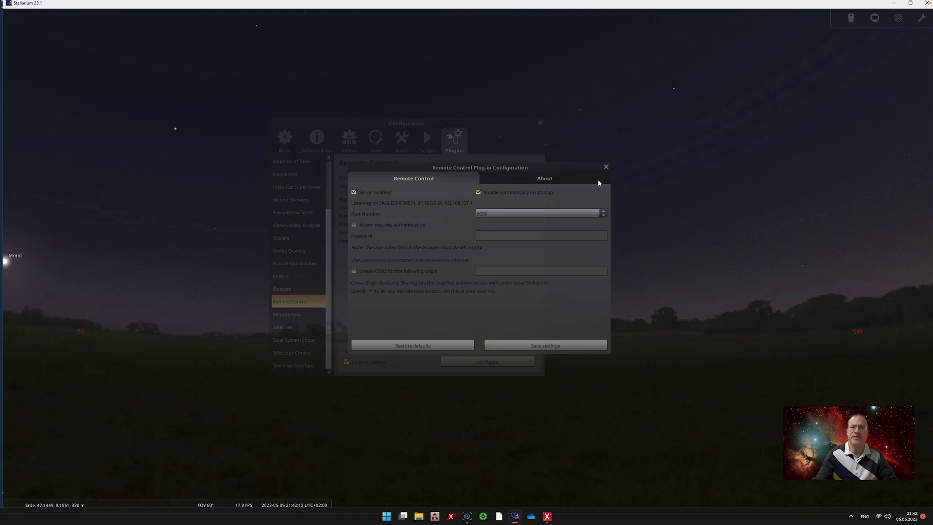
pyautogui.click(605, 167)
# Close Stellarium's configuration, centre the view on M13 via Search, and return to N.I.N.A
pyautogui.click(540, 123)
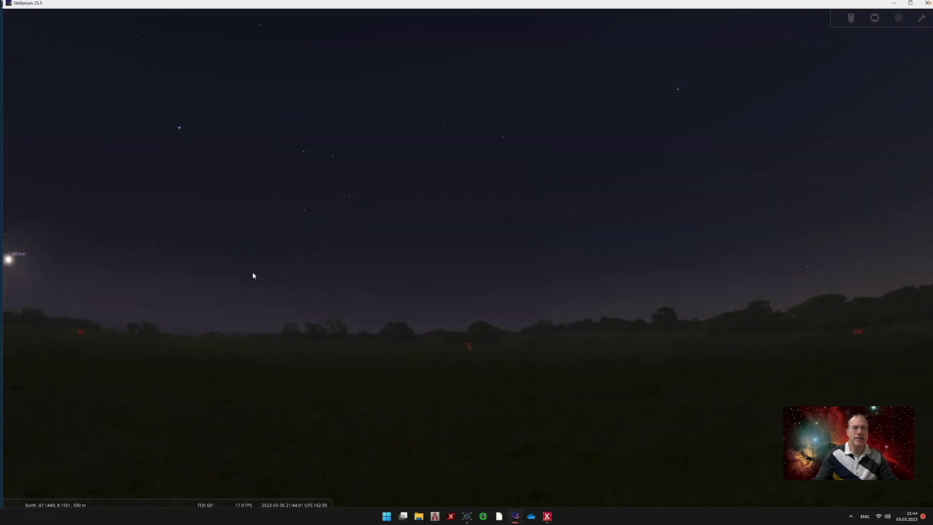
pyautogui.moveTo(21, 402)
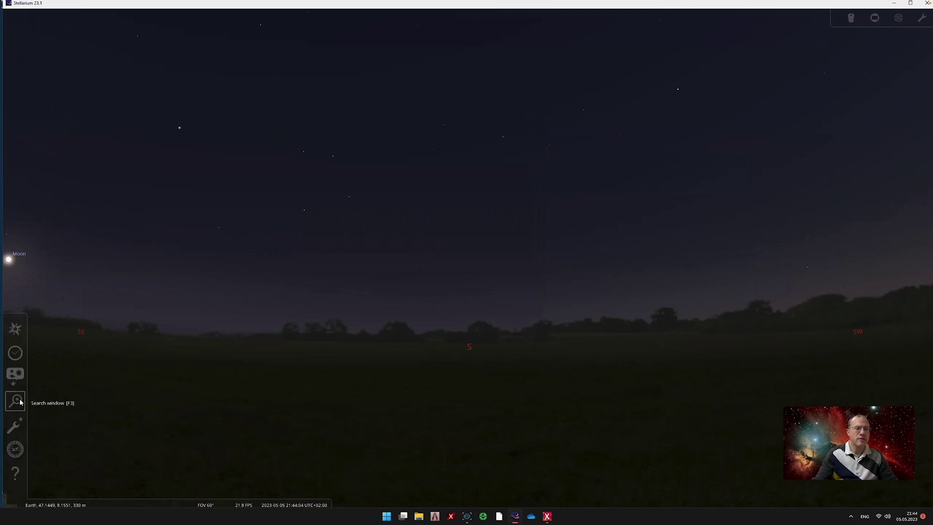
pyautogui.click(21, 403)
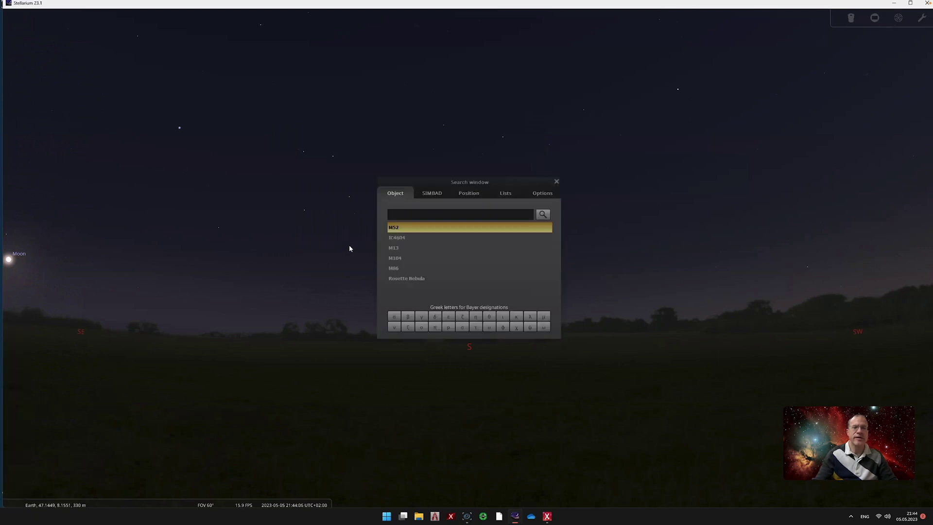
pyautogui.click(390, 247)
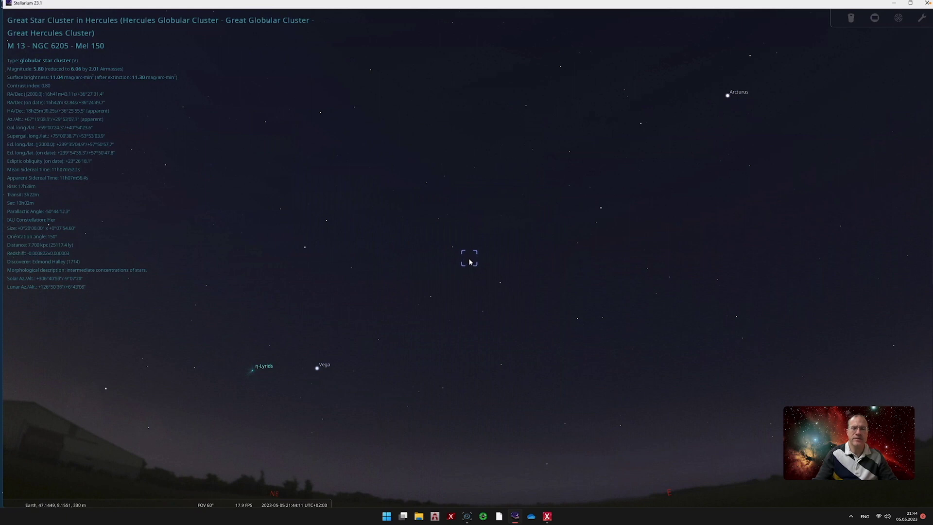
pyautogui.click(467, 516)
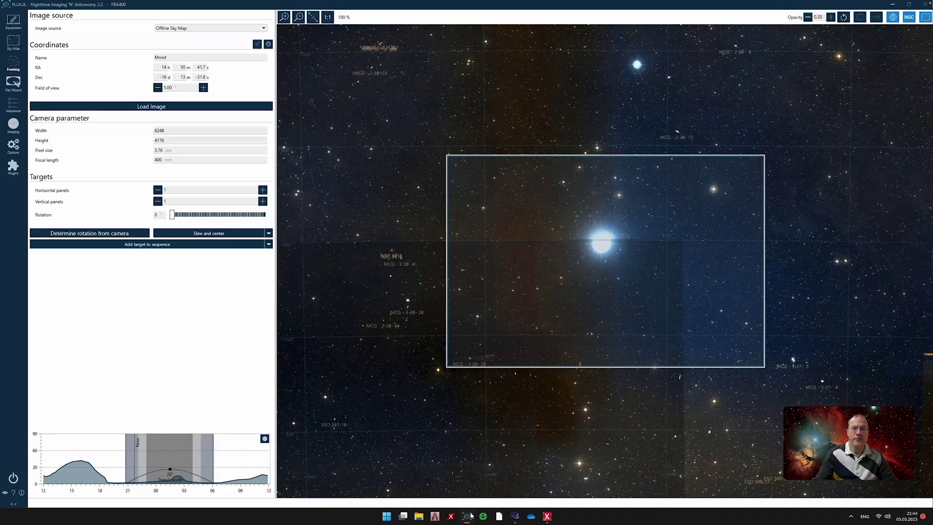
# Import ρ Oph Nebula coordinates (RA 16h 26m, Dec -23° 24′) from Stellarium into Framing
pyautogui.click(268, 45)
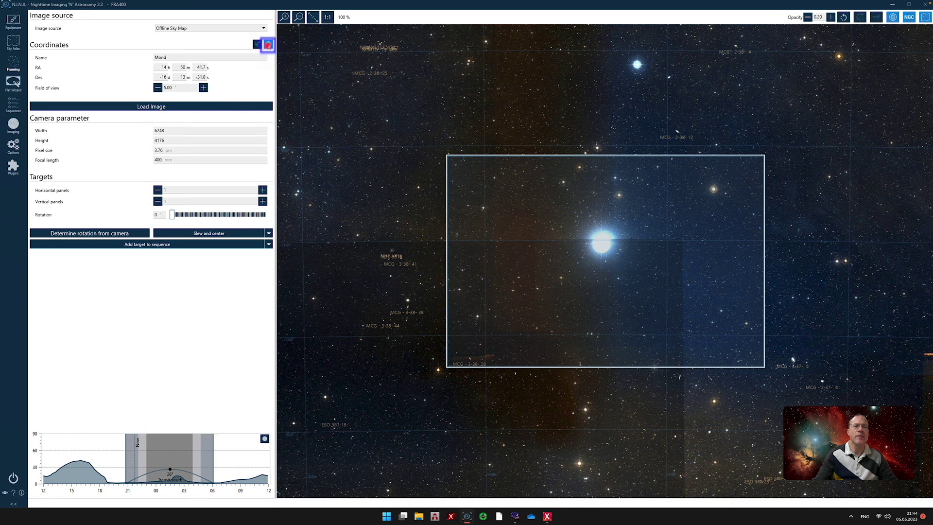
pyautogui.click(268, 45)
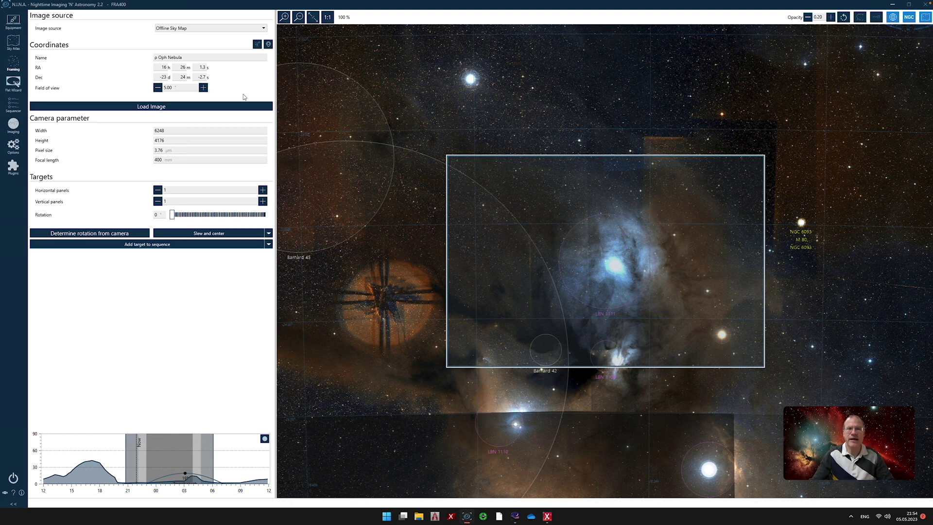
# Set the framing field of view to 10 degrees and recentre the sky map on the nebula
pyautogui.doubleClick(165, 88)
pyautogui.write('10')
pyautogui.press('Return')
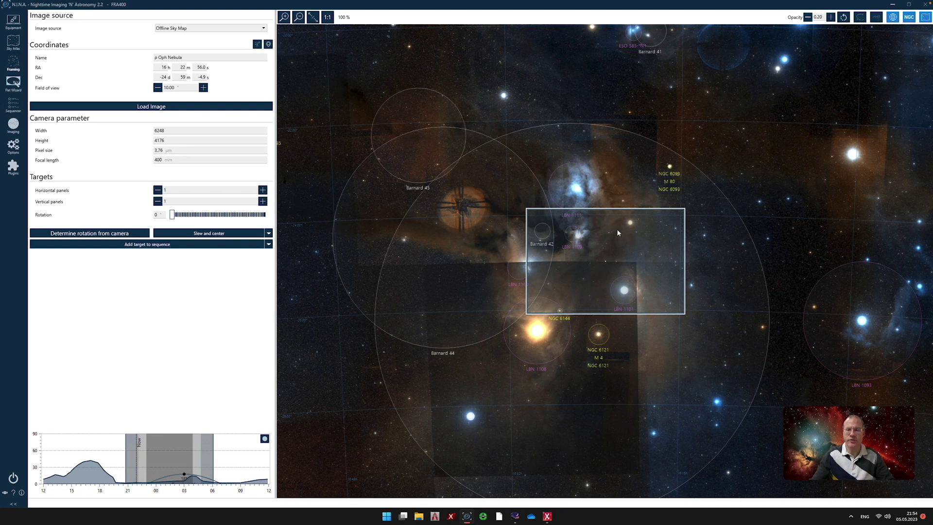
pyautogui.moveTo(618, 233); pyautogui.dragTo(611, 255)
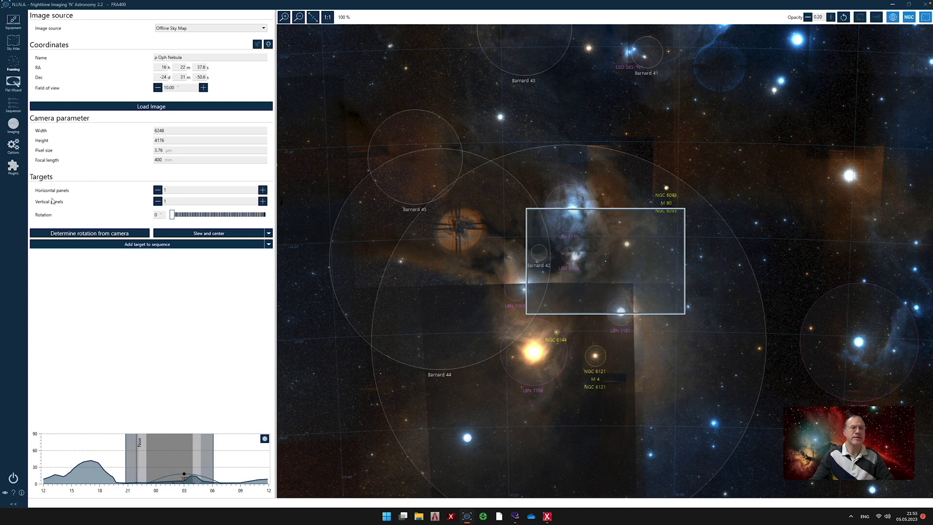
# Lay out a 2×3 panel mosaic over the nebula and fine-tune its position and rotation
pyautogui.click(262, 190)
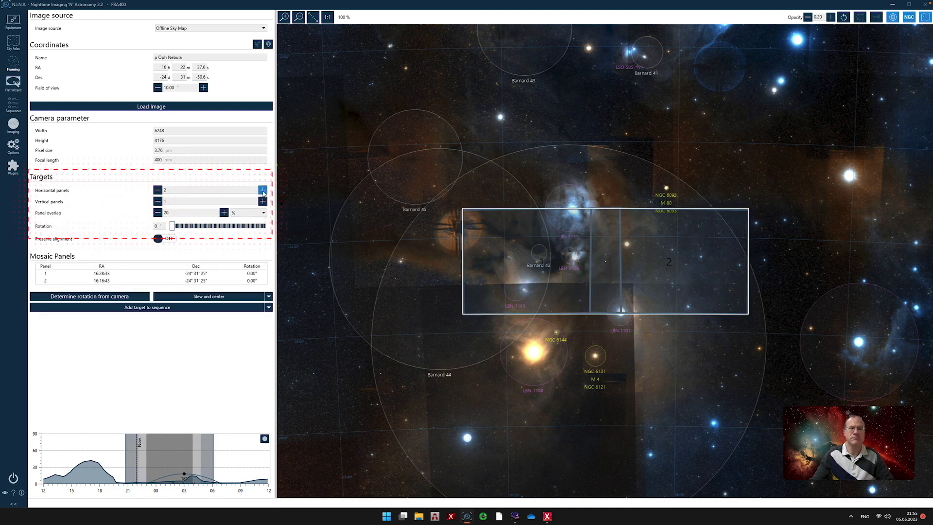
pyautogui.click(262, 201)
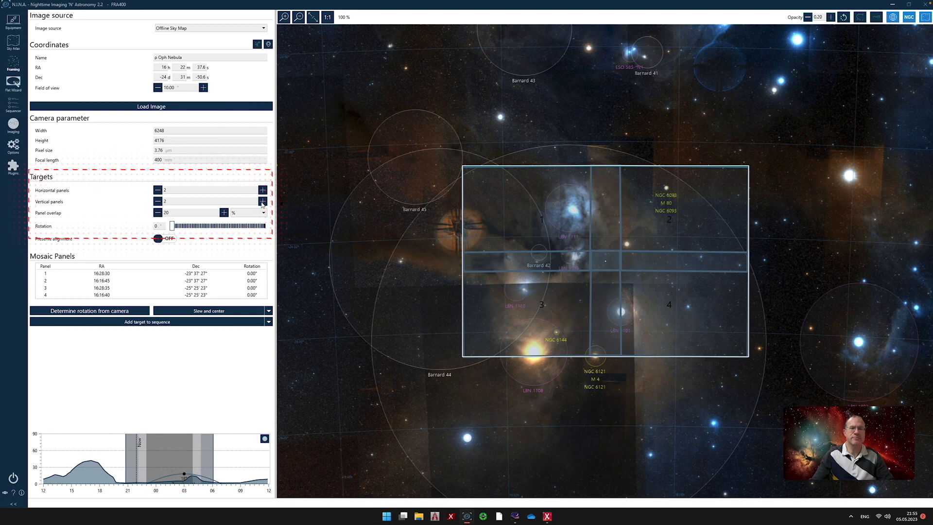
pyautogui.click(262, 202)
pyautogui.moveTo(518, 235); pyautogui.dragTo(571, 202)
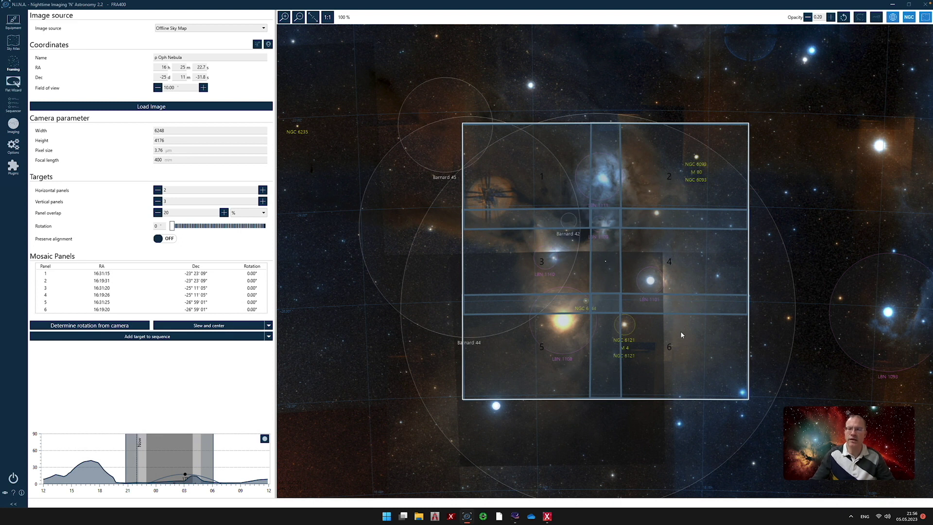
pyautogui.click(268, 337)
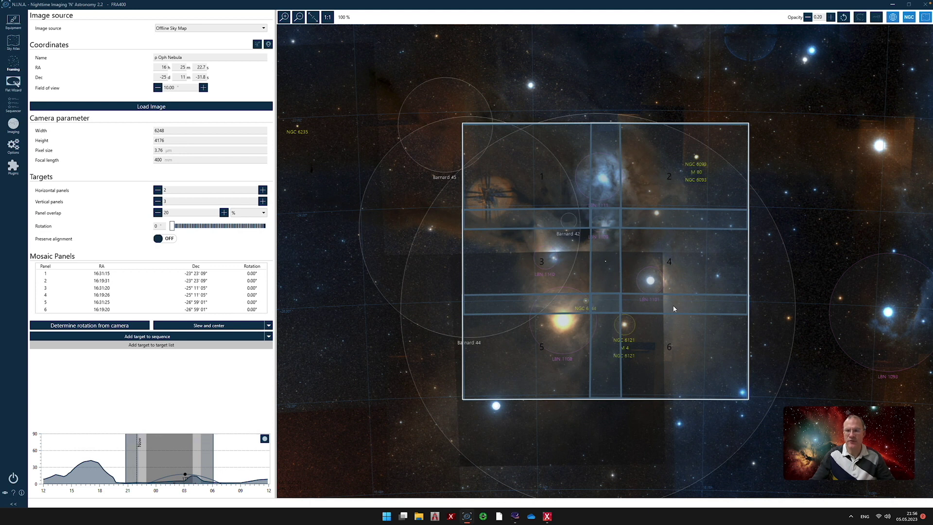
pyautogui.moveTo(173, 226)
pyautogui.mouseDown()
pyautogui.moveTo(185, 226)
pyautogui.moveTo(172, 226)
pyautogui.mouseUp()
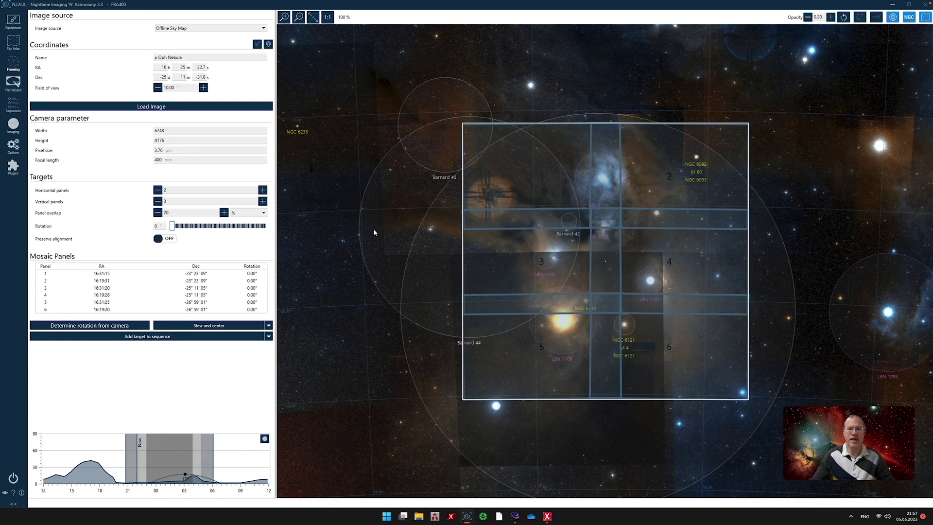
# Open the Flat Wizard and start a flat run, then go to the Plugins page
pyautogui.click(16, 83)
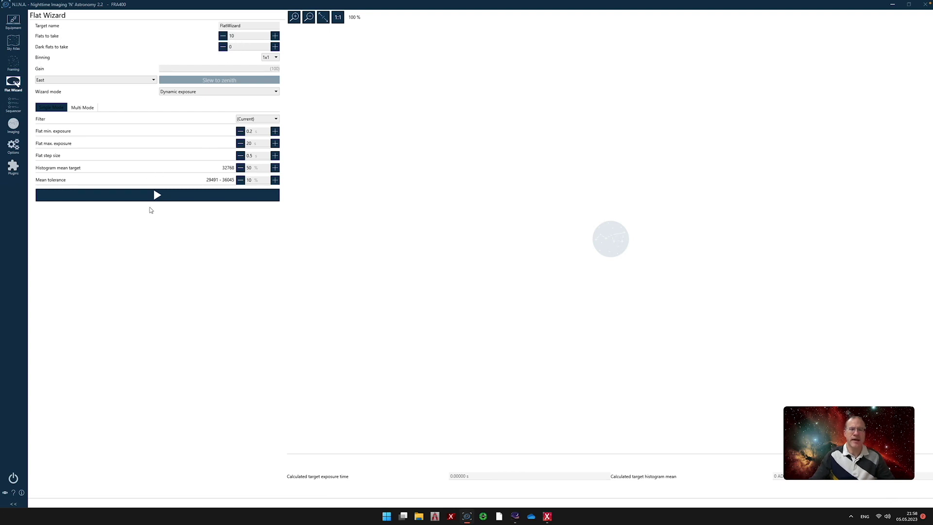
pyautogui.click(164, 196)
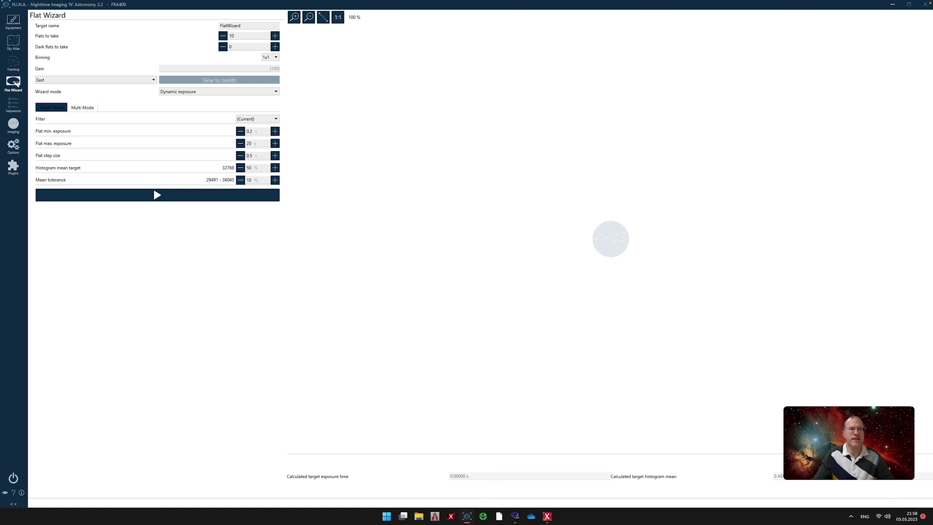
pyautogui.click(13, 167)
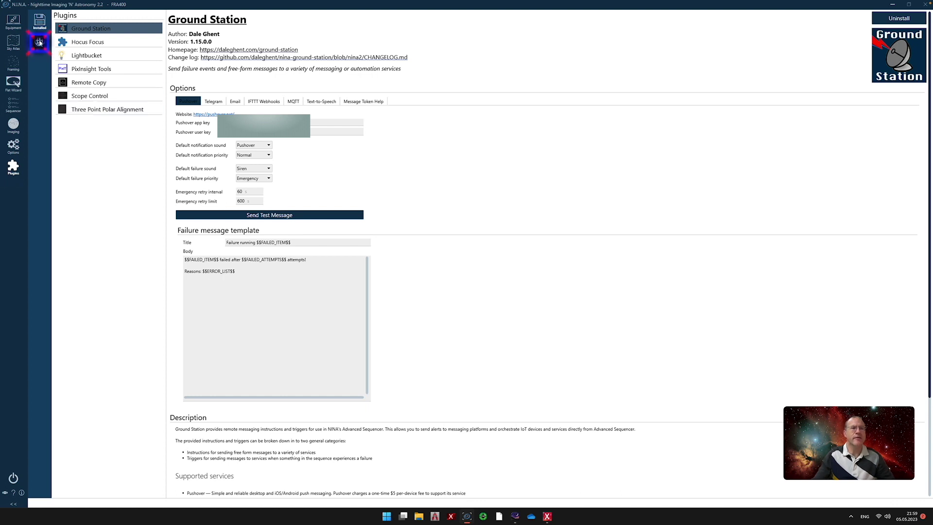
# Browse Available plugins, viewing Shutdown PC and then LuckyImaging 1.0.2.1 details
pyautogui.click(40, 43)
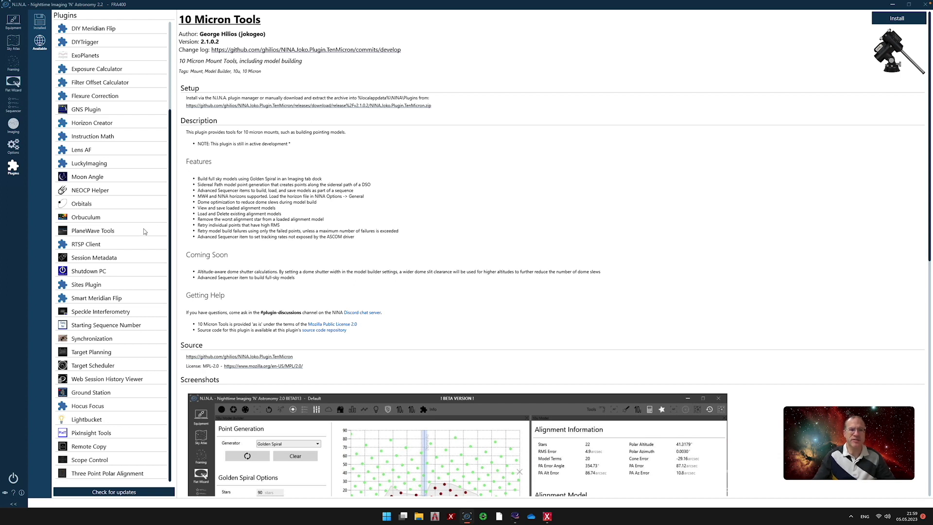
pyautogui.click(119, 274)
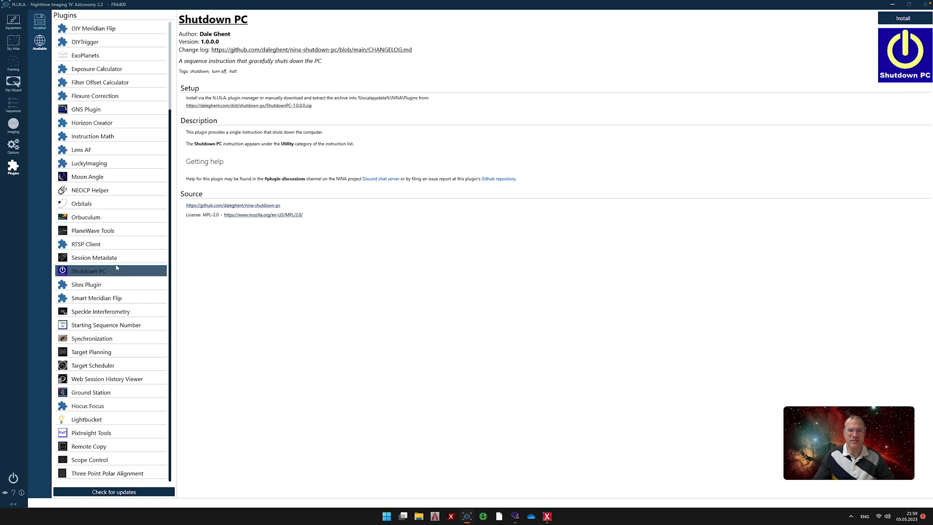
pyautogui.click(118, 165)
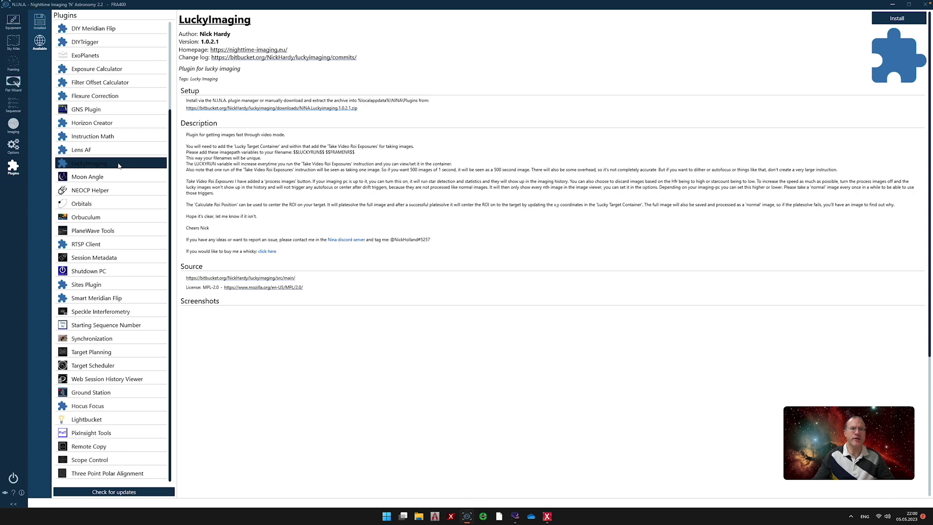
# Switch to Installed plugins to show Ground Station 1.15.0.0's Pushover notification settings
pyautogui.click(41, 23)
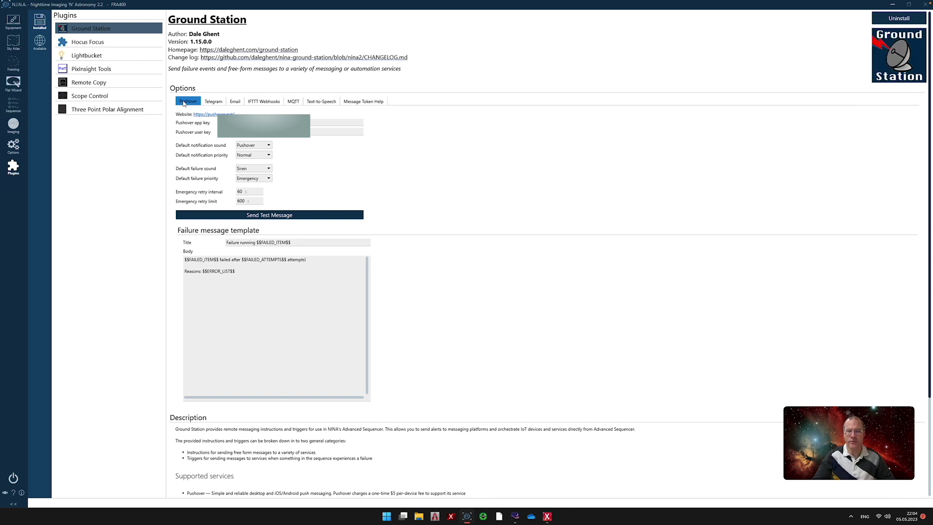
# Select Lightbucket 1.2.0.0 in the Installed plugins to show its details and API settings
pyautogui.click(94, 56)
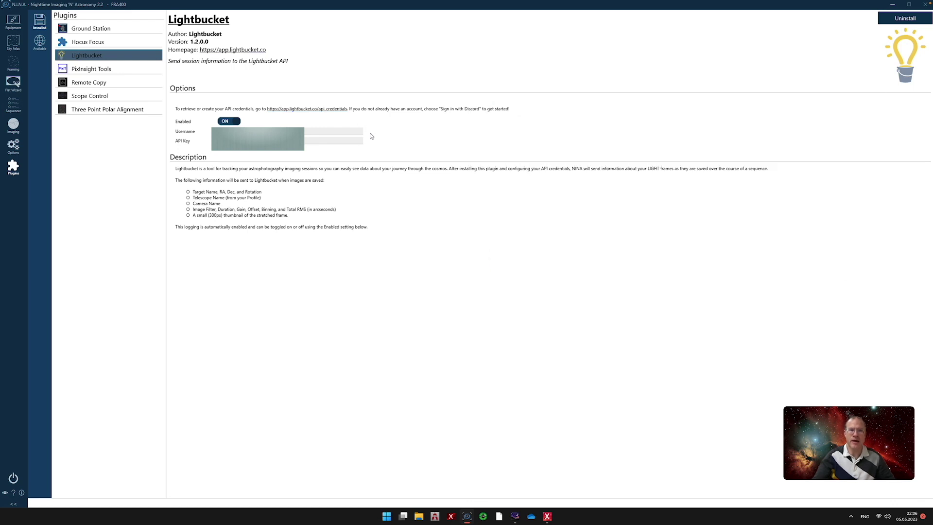
# Show the details of the installed Hocus Focus 2.0.0.11 plugin
pyautogui.click(92, 43)
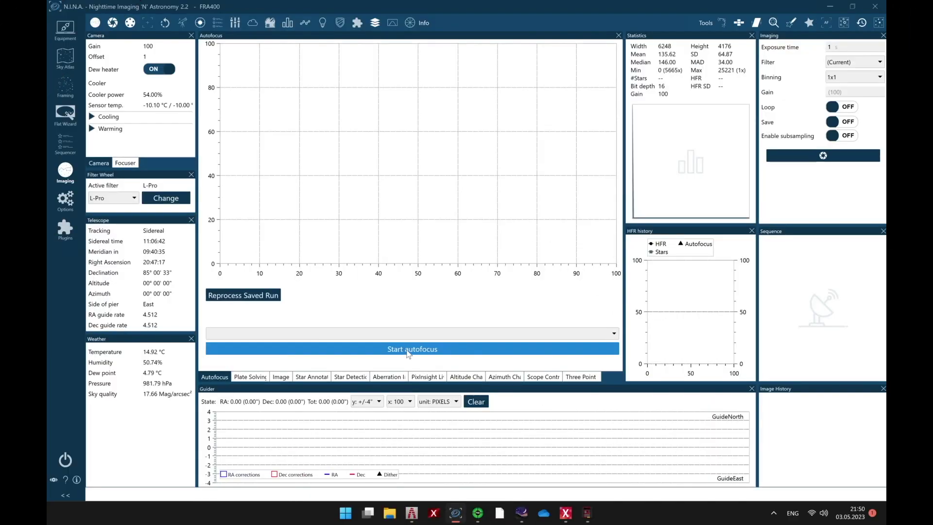
# Start an autofocus run, show the focuser's status, and view the focus frame at 1:1
pyautogui.click(409, 350)
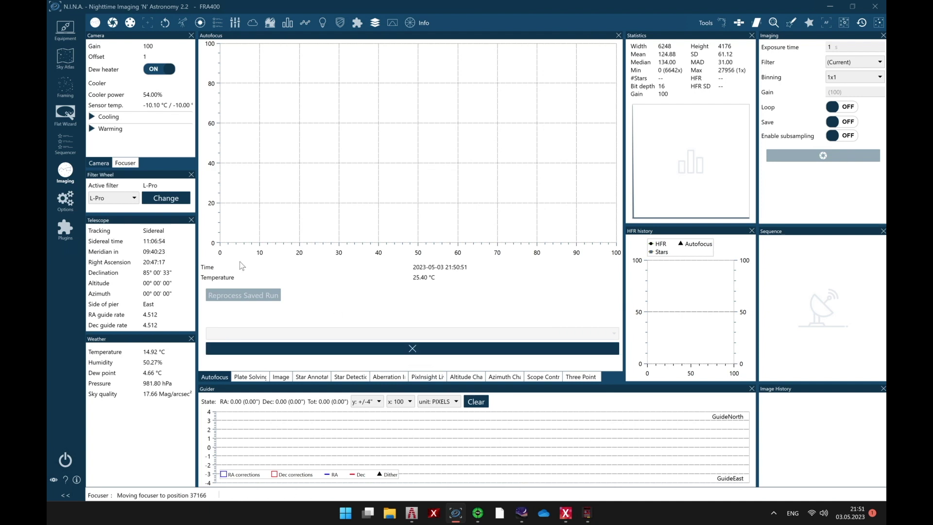
pyautogui.click(126, 163)
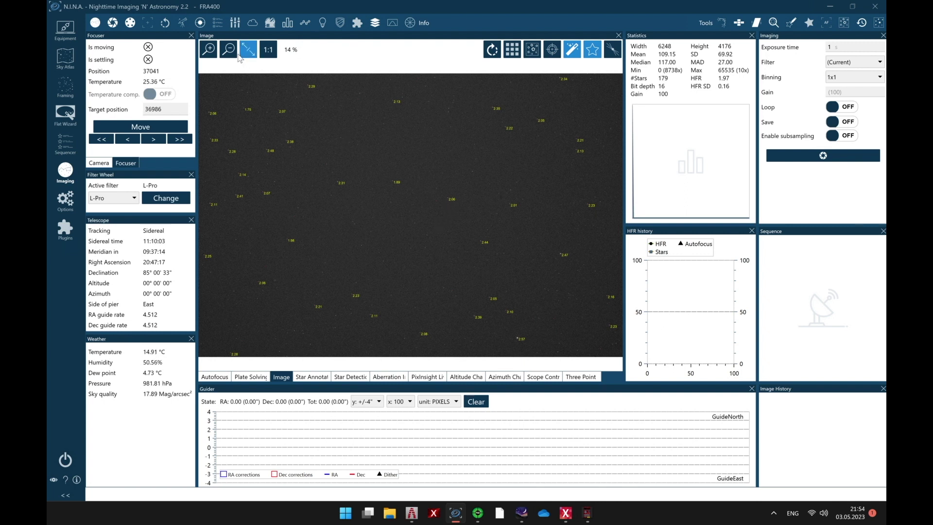
pyautogui.click(267, 49)
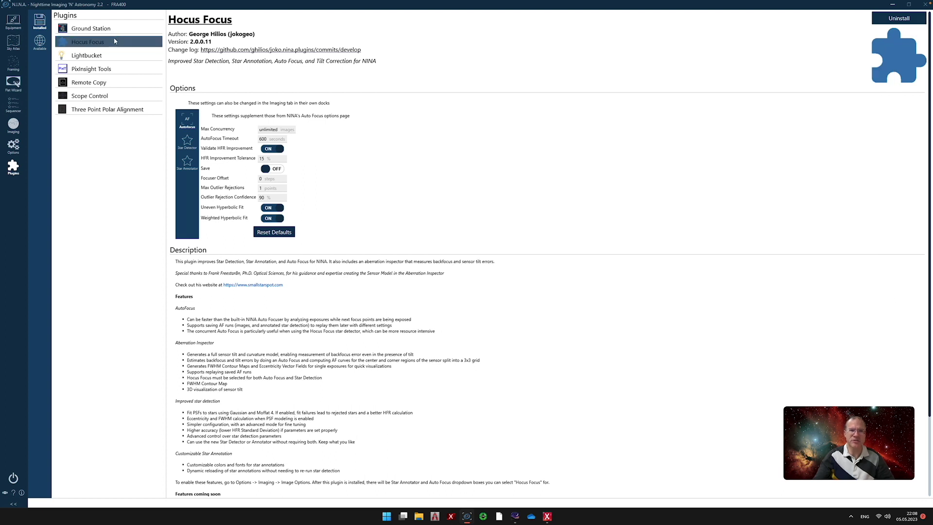
# Display the PixInsight Tools plugin's details from the Installed plugins list
pyautogui.click(103, 71)
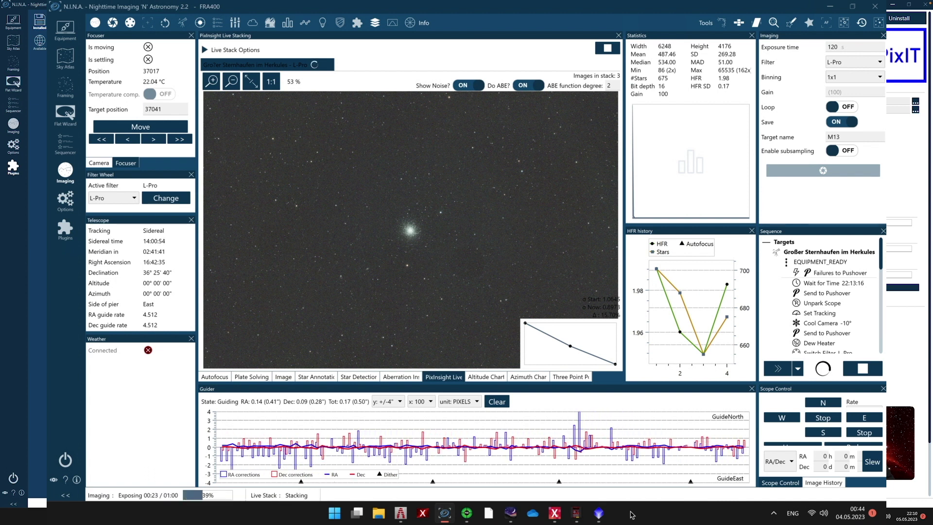
pyautogui.click(215, 82)
pyautogui.click(212, 82)
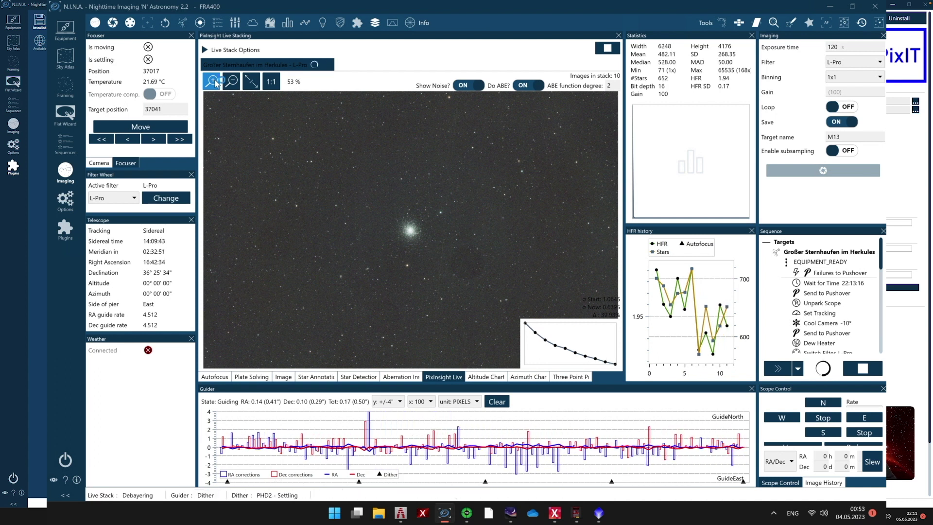
pyautogui.moveTo(694, 13)
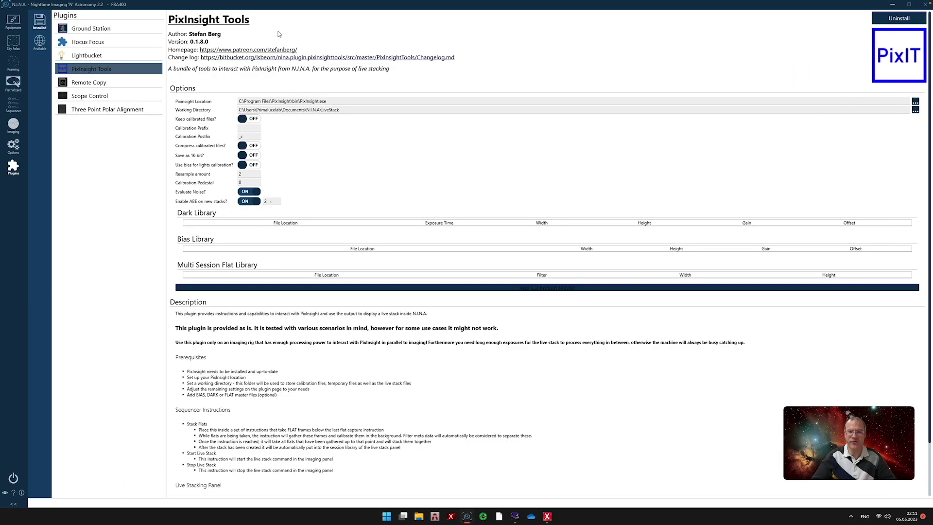
pyautogui.click(99, 84)
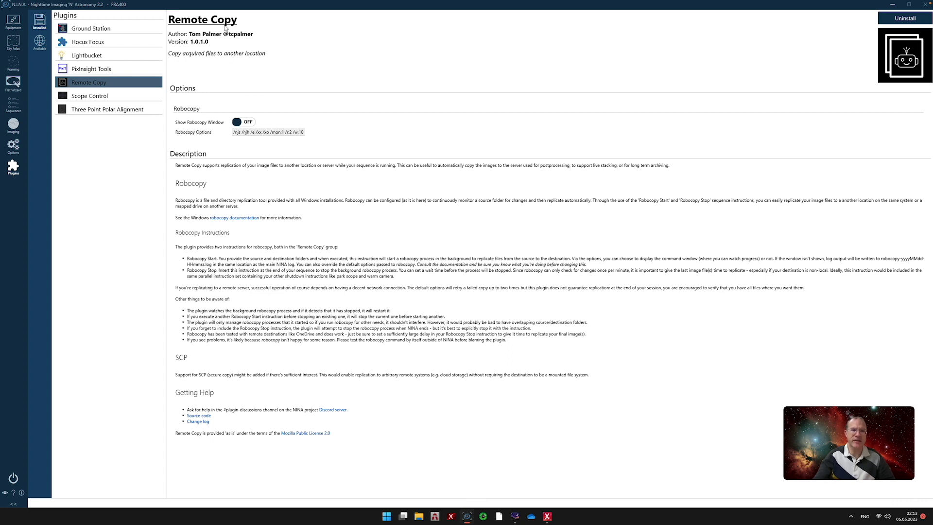
# Move down the plugin list to show Scope Control 1.4.1.1's details
pyautogui.press('Down')
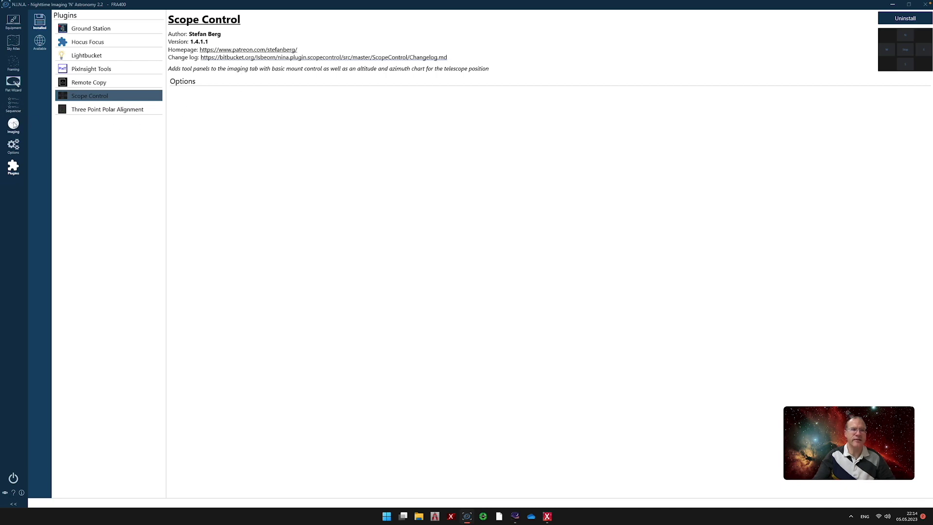
pyautogui.click(14, 124)
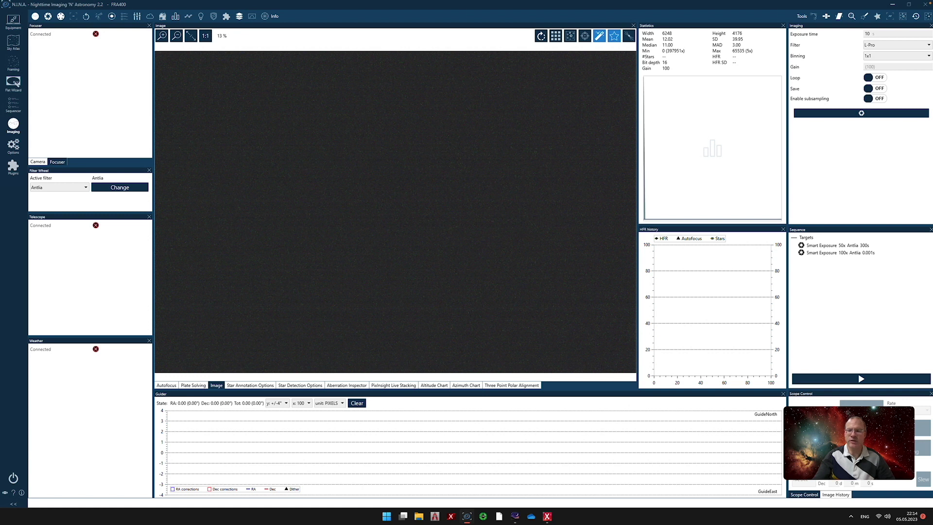
pyautogui.click(861, 439)
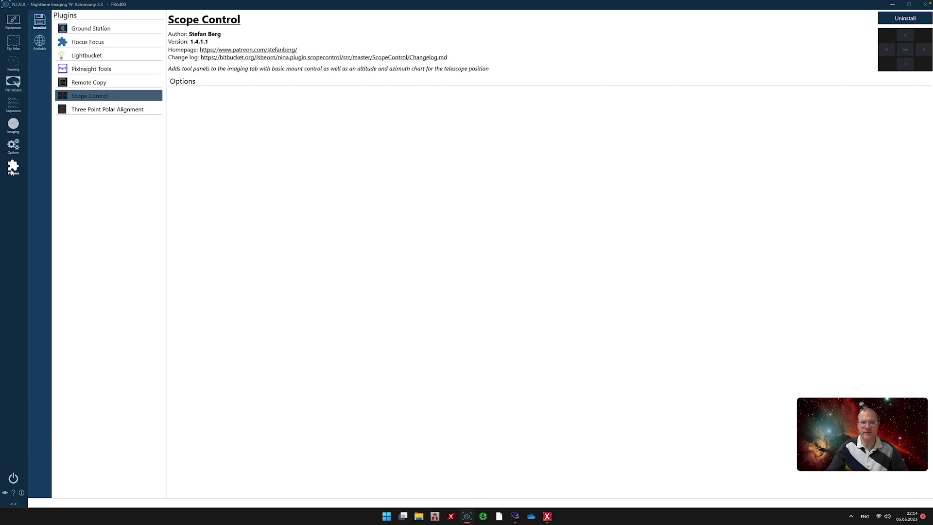
pyautogui.click(92, 110)
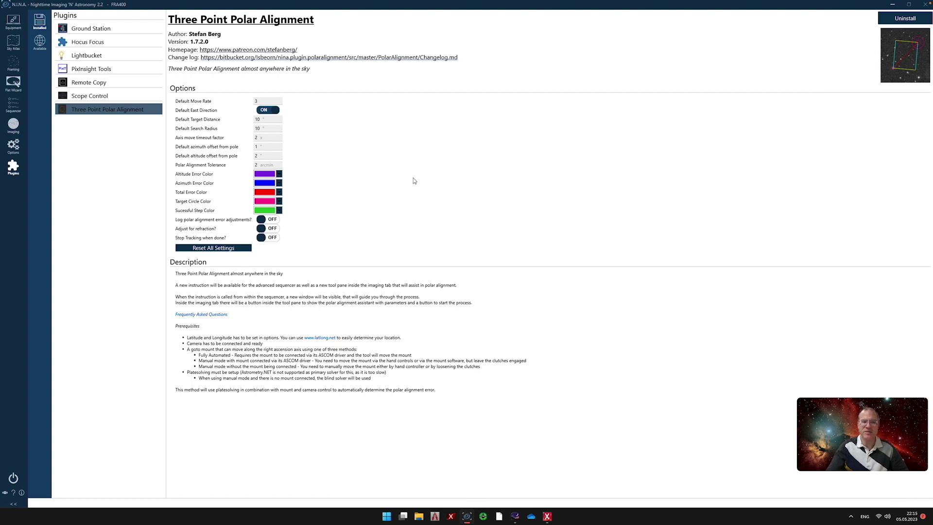
# Switch to the Imaging screen showing the Three Point Polar Alignment panel
pyautogui.click(13, 125)
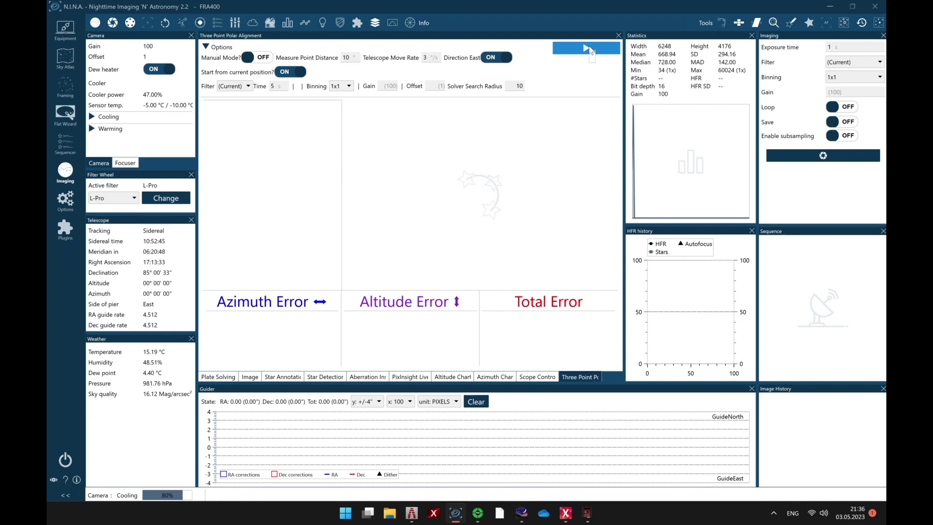
# Start the Three Point Polar Alignment measurement with the play button
pyautogui.click(588, 48)
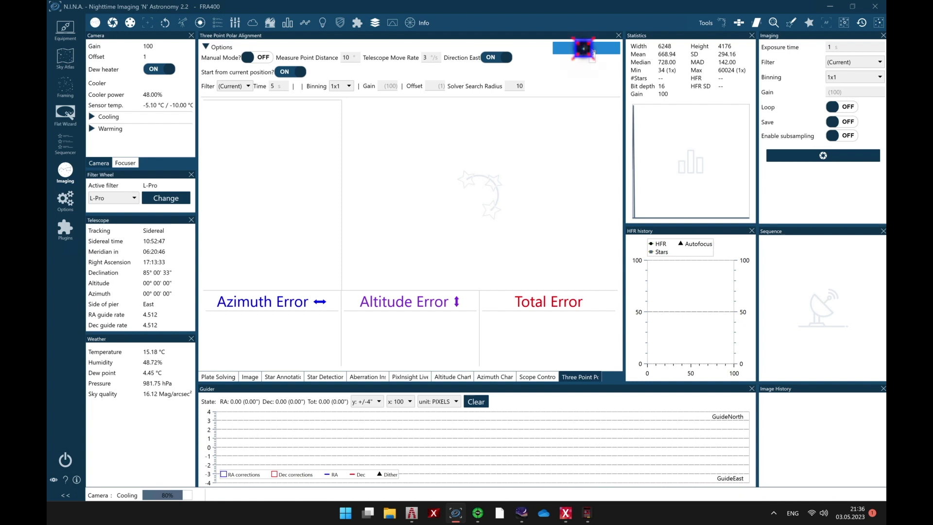